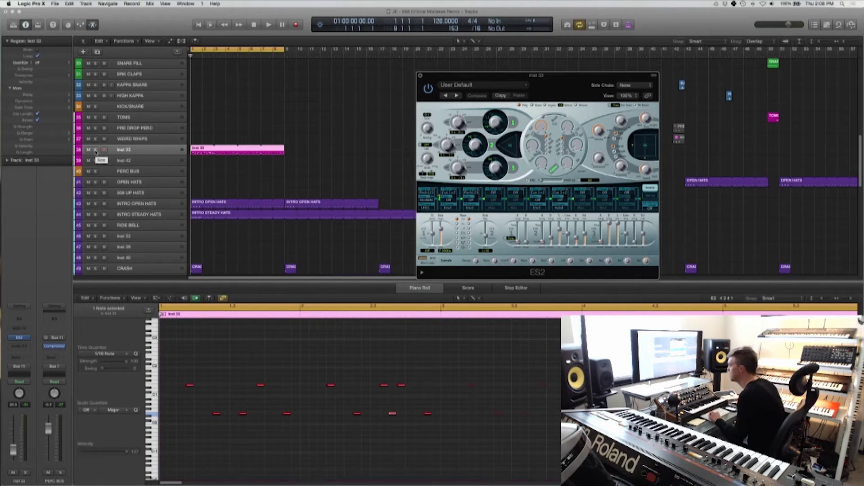
# Mute the Inst 33 track and play the loop without it
pyautogui.hscroll(1, 343, 405)
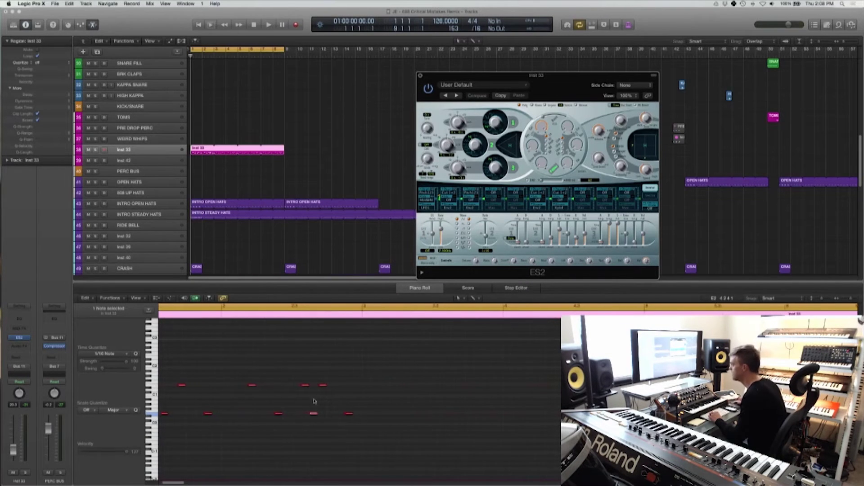
pyautogui.scroll(-3, 233, 187)
pyautogui.hscroll(-1, 225, 187)
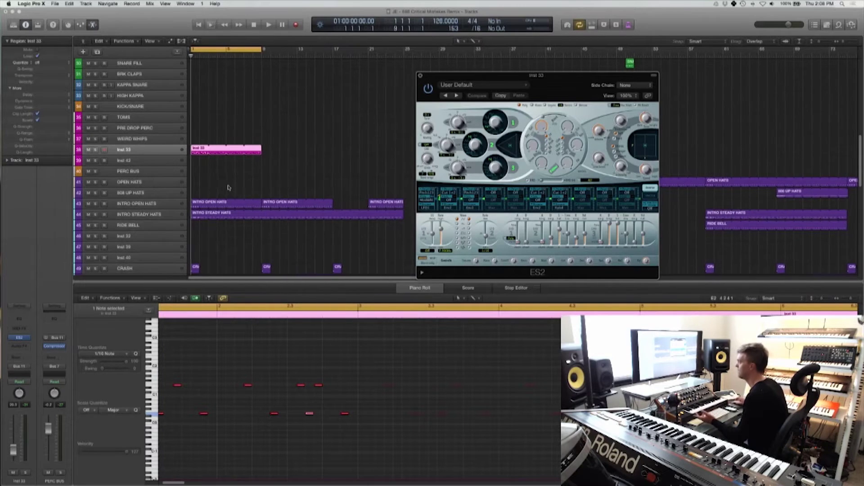
pyautogui.click(88, 150)
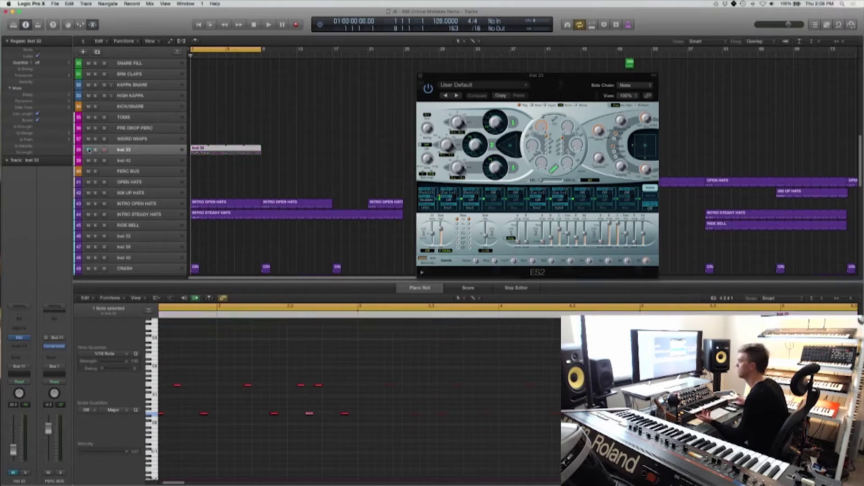
pyautogui.press('space')
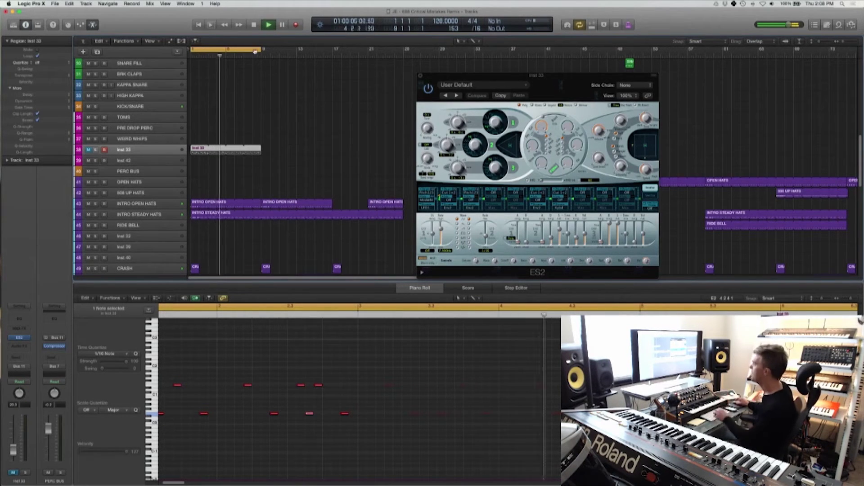
# Shorten the cycle range to end at bar 5, then stop playback and unmute the Inst 33 track
pyautogui.moveTo(261, 50); pyautogui.dragTo(225, 57)
pyautogui.press('space')
pyautogui.scroll(5, 222, 97)
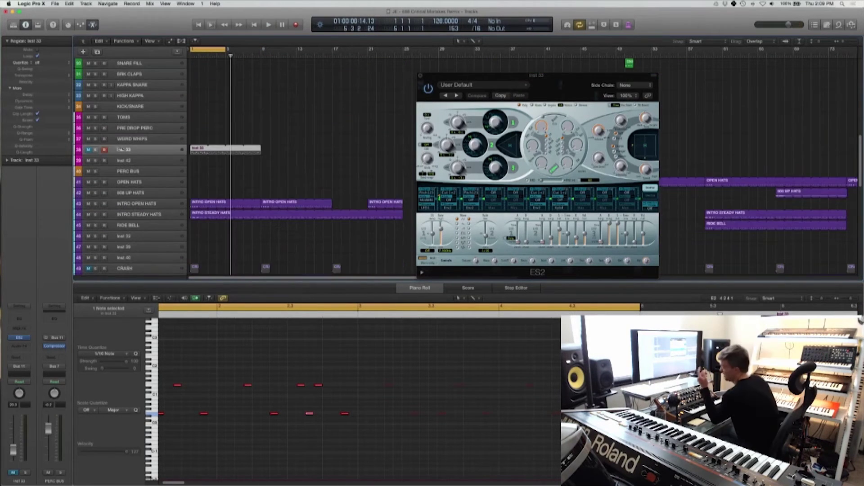
pyautogui.click(89, 150)
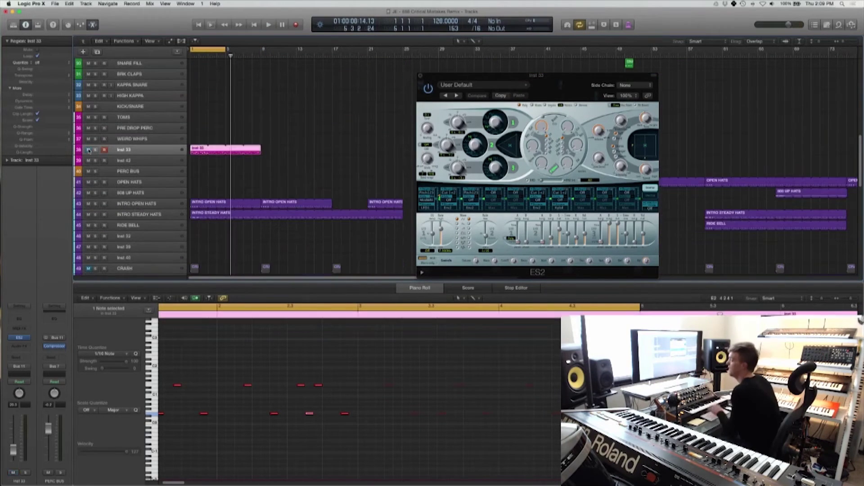
# Play the shortened loop with Inst 33 included, solo that track and stop playback
pyautogui.hscroll(-3, 256, 395)
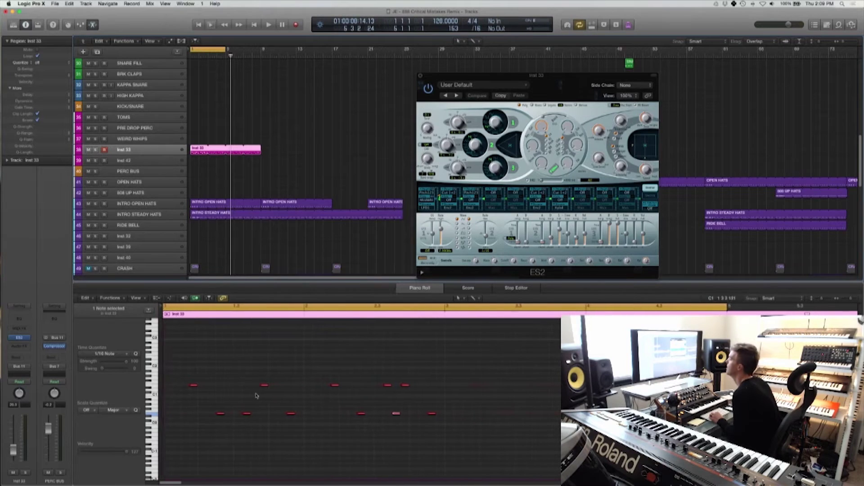
pyautogui.press('space')
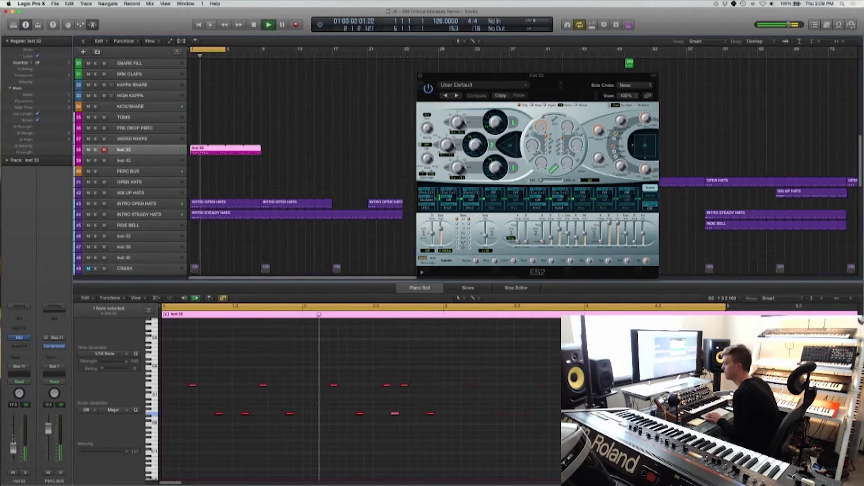
pyautogui.click(25, 472)
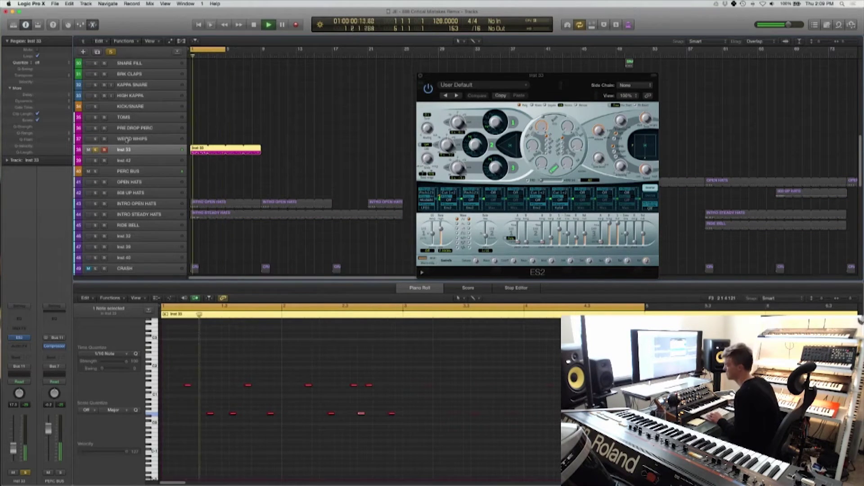
pyautogui.press('space')
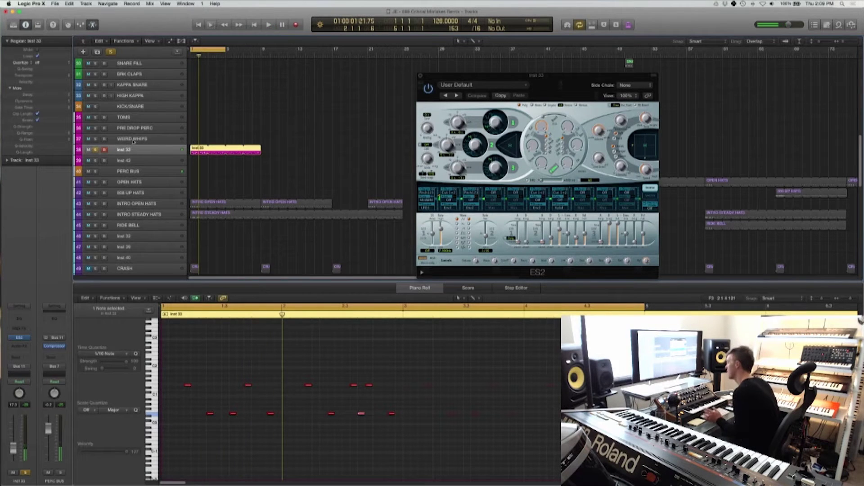
# Set the ES2 synth to Mono voice mode and adjust its filter 1 while the soloed loop plays
pyautogui.moveTo(569, 84); pyautogui.dragTo(401, 75)
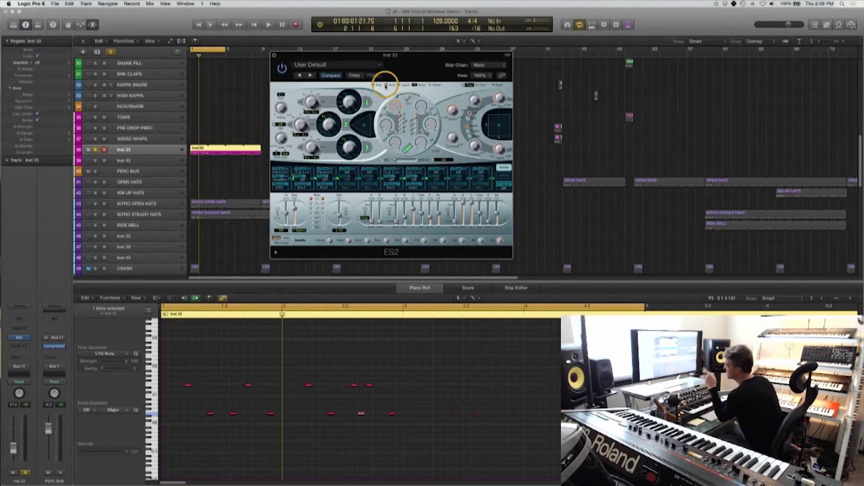
pyautogui.click(385, 85)
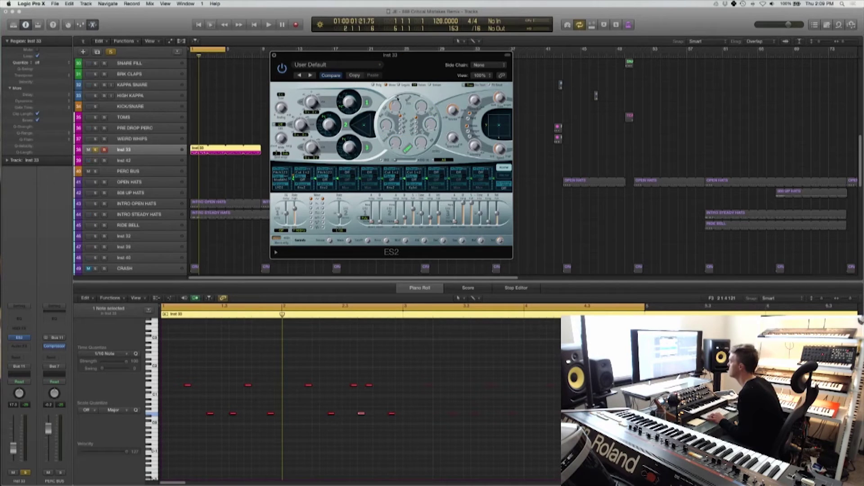
pyautogui.press('space')
pyautogui.moveTo(398, 139); pyautogui.dragTo(400, 121)
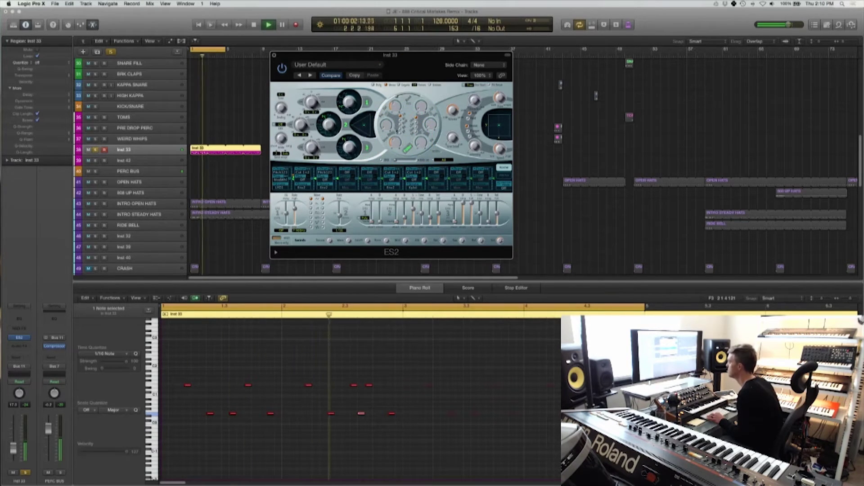
# Reshape ES2's third envelope by lowering its sustain and adjusting its decay and release
pyautogui.click(465, 212)
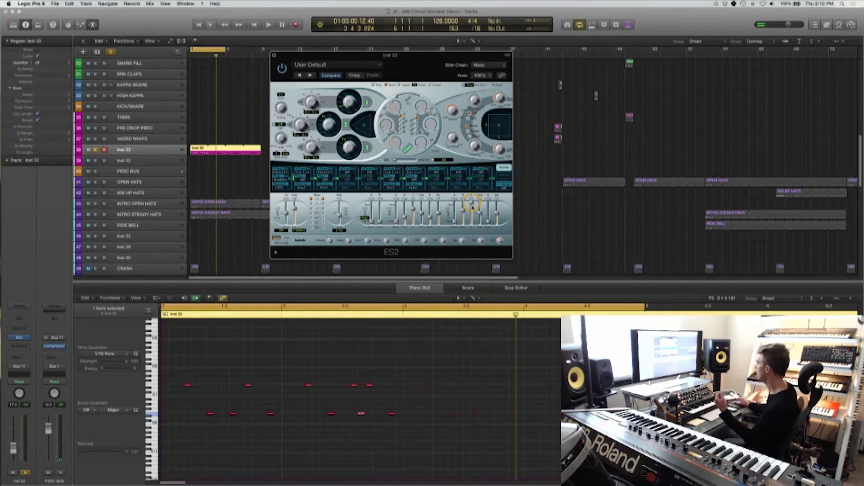
pyautogui.moveTo(472, 206); pyautogui.dragTo(472, 218)
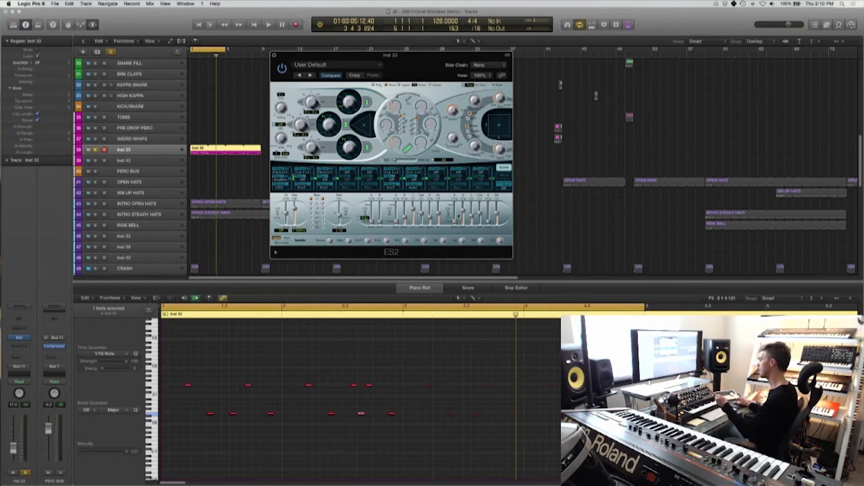
pyautogui.click(463, 215)
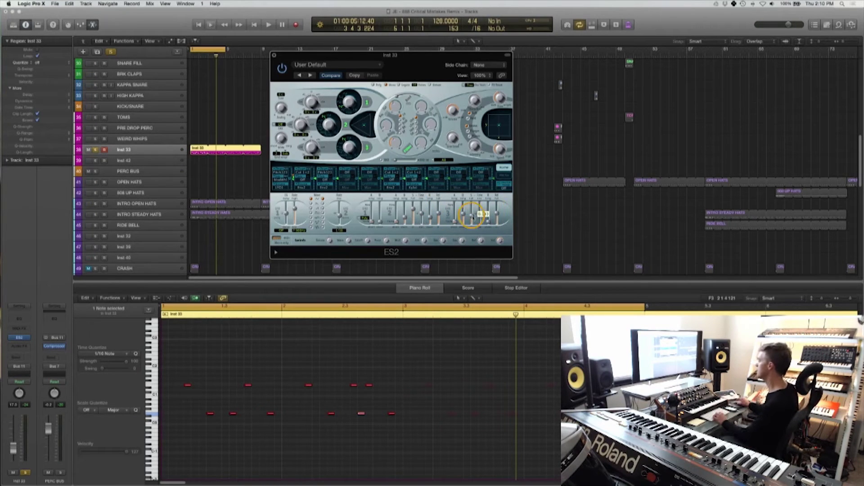
pyautogui.moveTo(472, 216); pyautogui.dragTo(471, 218)
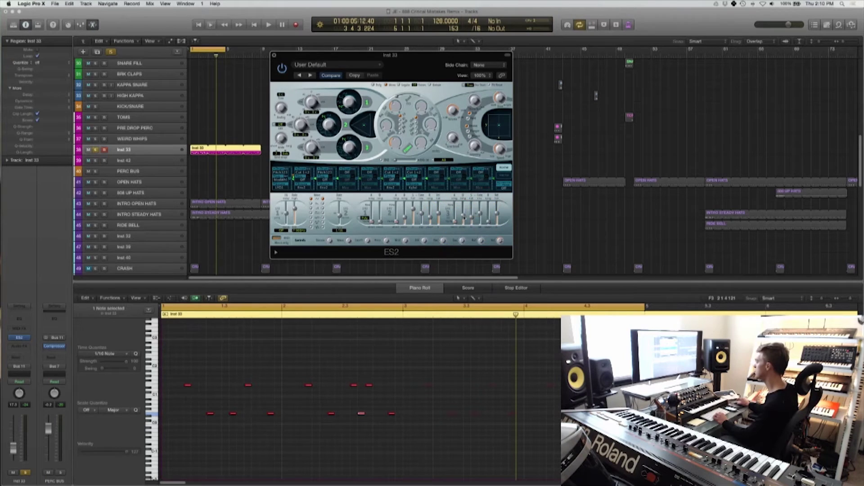
pyautogui.click(469, 216)
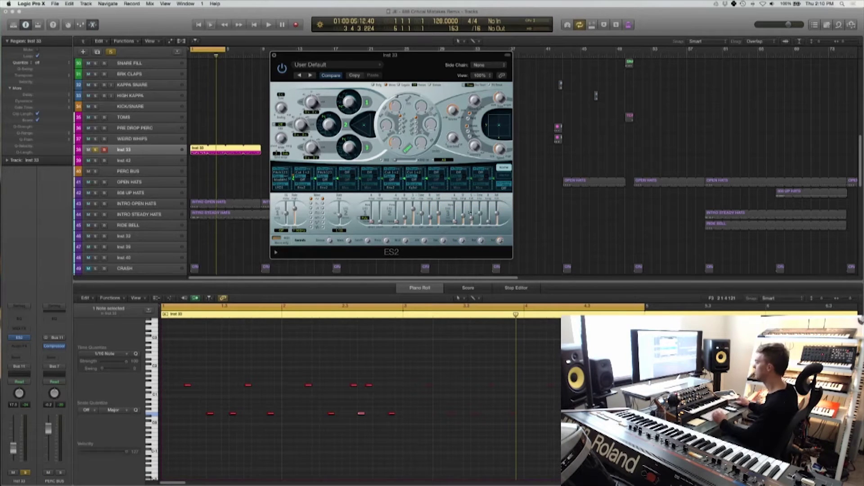
pyautogui.click(489, 217)
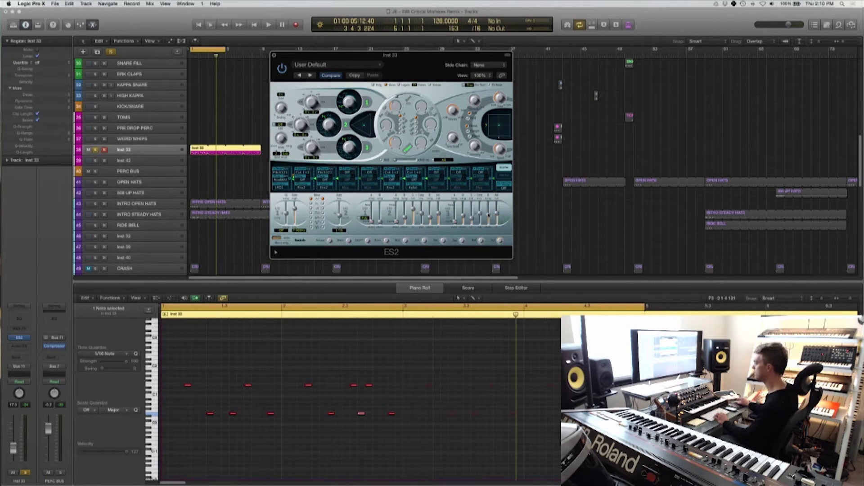
# Fine-tune the third envelope's decay, sustain and release while listening to the loop, then stop playback
pyautogui.press('space')
pyautogui.click(480, 215)
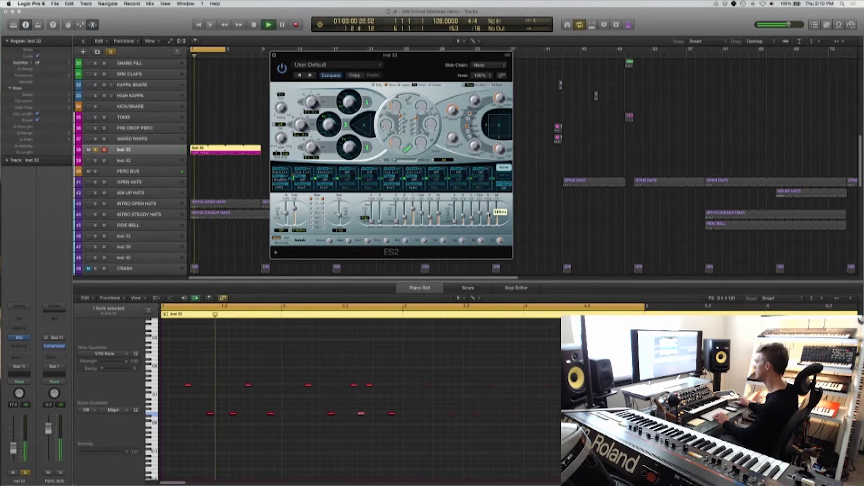
pyautogui.click(472, 219)
pyautogui.click(463, 216)
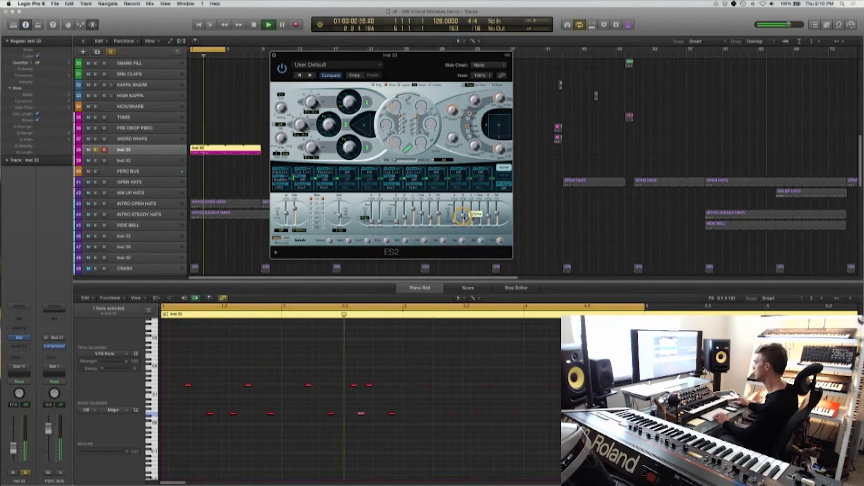
pyautogui.click(489, 217)
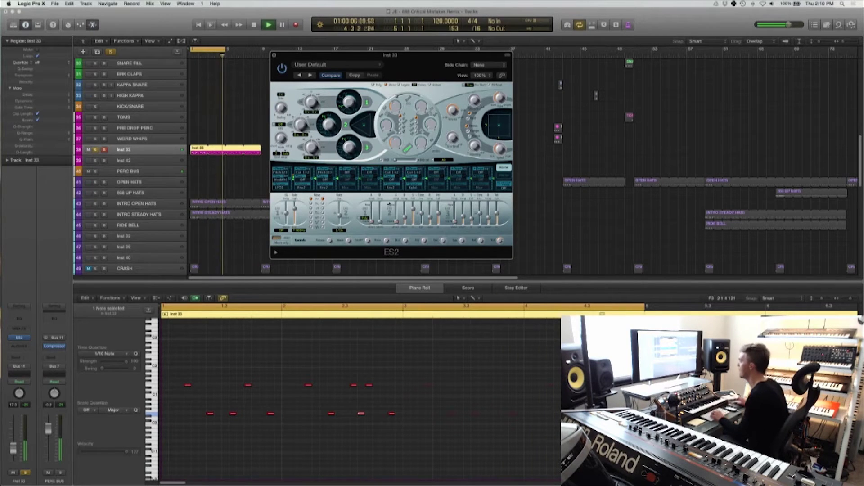
pyautogui.press('space')
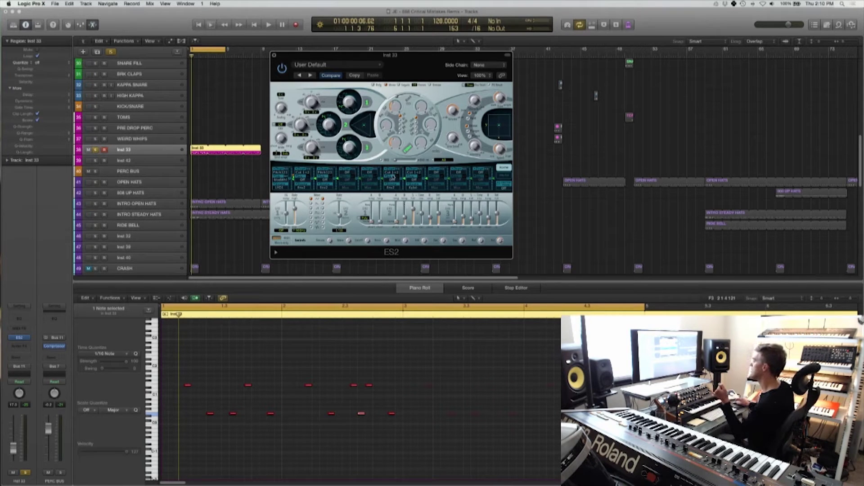
# Check the modulation source and amount of the sixth routing slot in the ES2 router
pyautogui.click(394, 175)
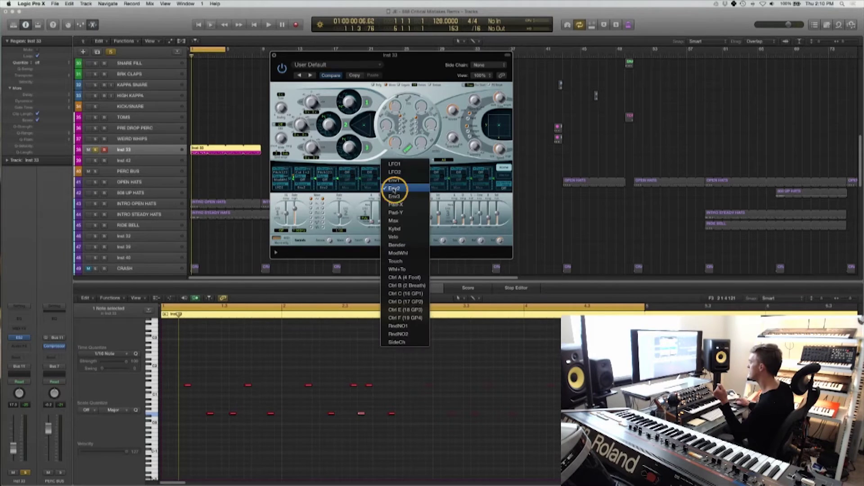
pyautogui.click(397, 182)
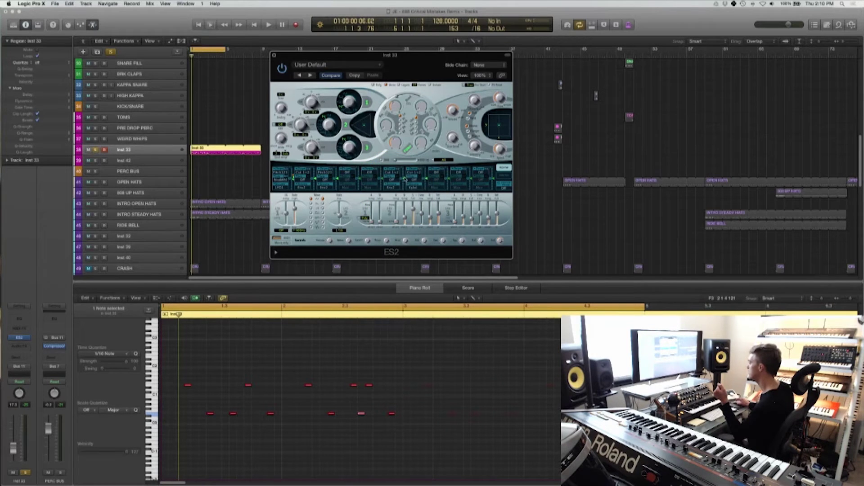
pyautogui.click(405, 178)
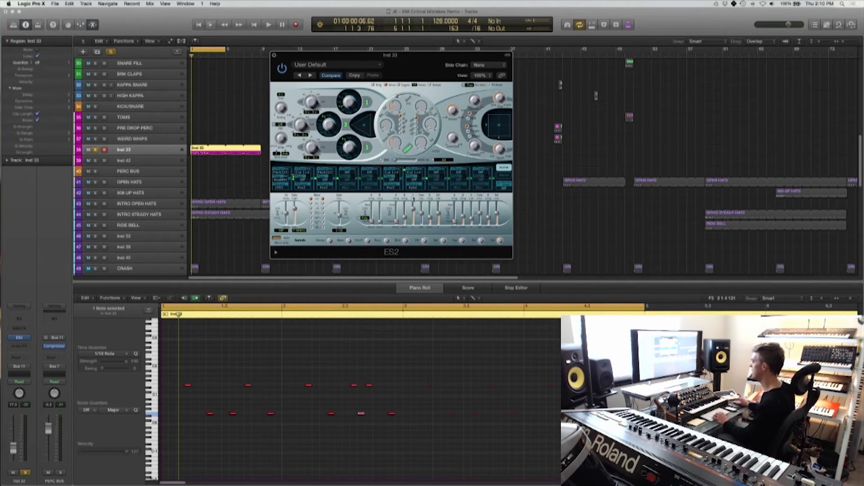
# Lower the sustain of ES2's second envelope and adjust its decay while the loop plays
pyautogui.moveTo(412, 211); pyautogui.dragTo(413, 210)
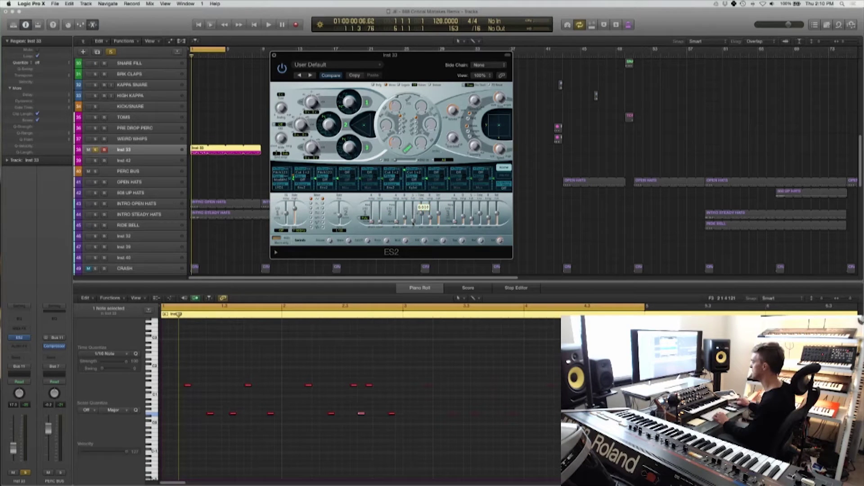
pyautogui.press('space')
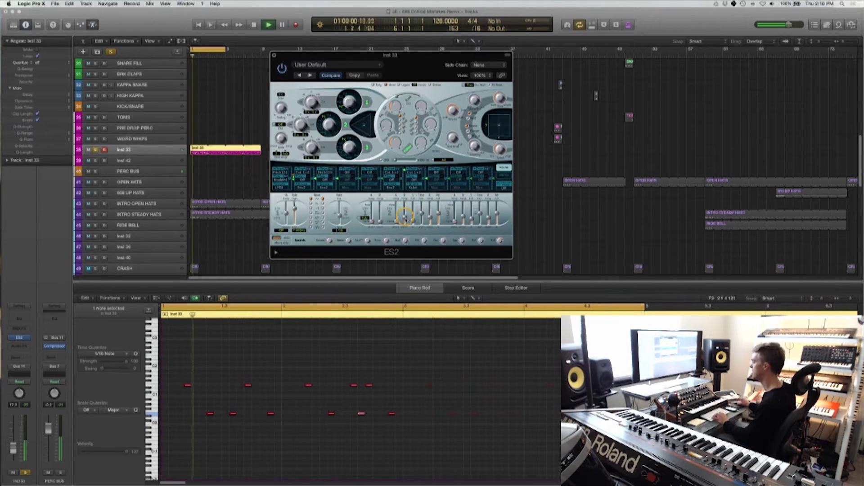
pyautogui.click(407, 220)
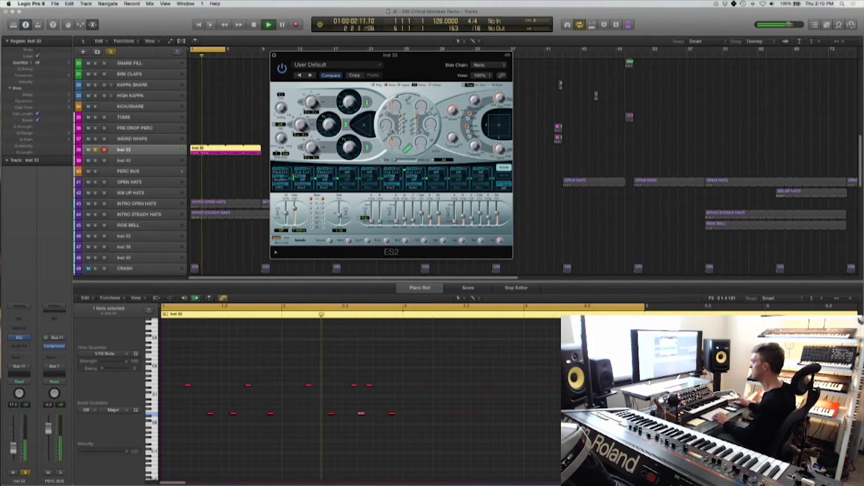
# Adjust the sixth modulation slot's amount and refine the second envelope's sustain and decay during playback
pyautogui.click(406, 171)
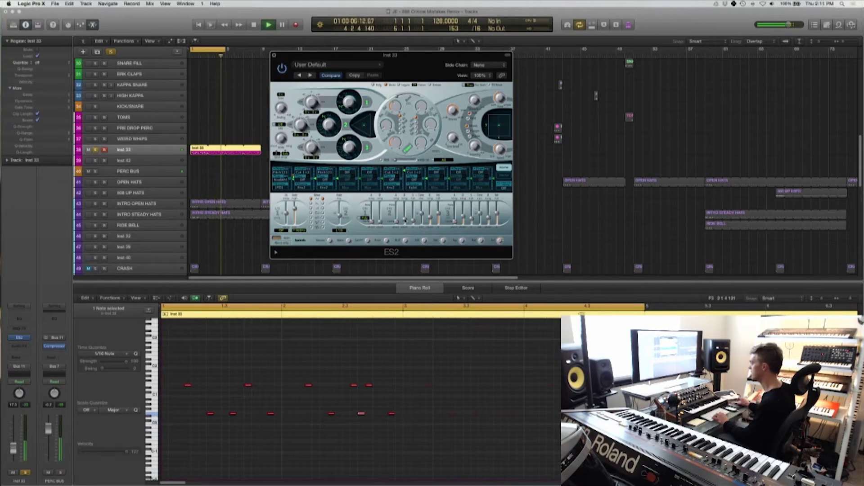
pyautogui.click(405, 171)
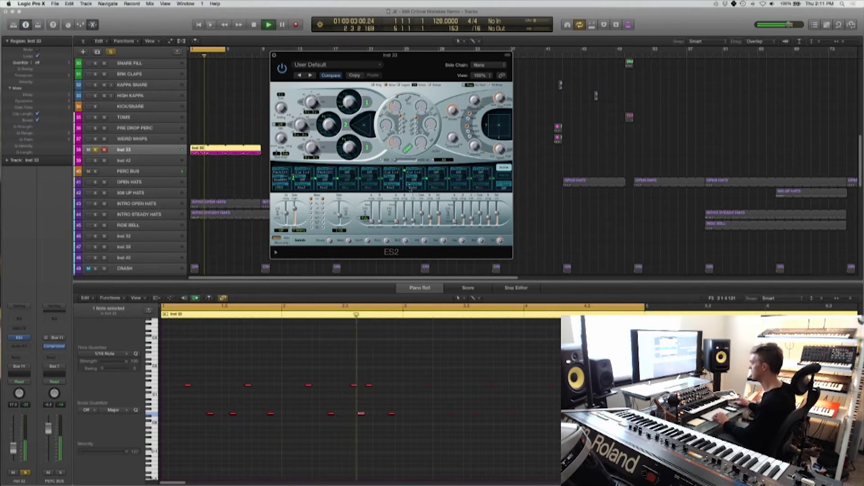
pyautogui.click(414, 206)
pyautogui.moveTo(414, 206)
pyautogui.mouseDown()
pyautogui.moveTo(405, 215)
pyautogui.moveTo(431, 215)
pyautogui.moveTo(413, 211)
pyautogui.moveTo(414, 221)
pyautogui.moveTo(404, 220)
pyautogui.mouseUp()
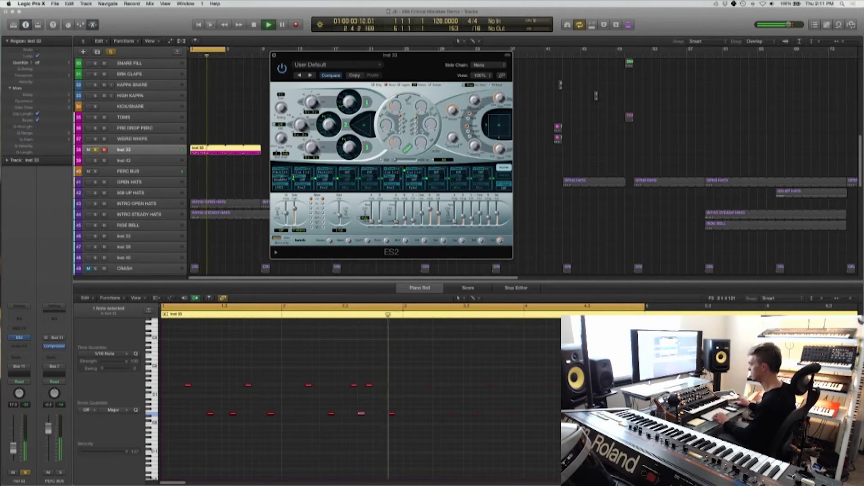
# Adjust the decay of ES2's first envelope and set its trigger mode to Mono
pyautogui.click(381, 219)
pyautogui.moveTo(381, 219); pyautogui.dragTo(381, 218)
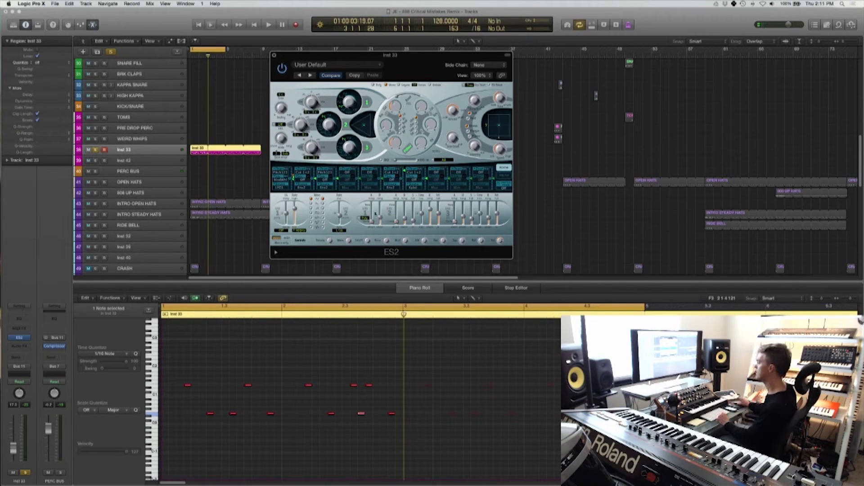
pyautogui.click(365, 218)
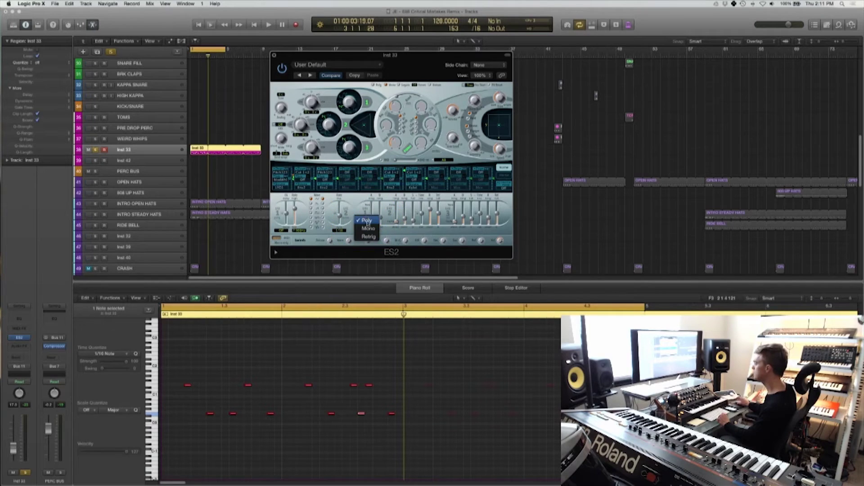
pyautogui.click(367, 229)
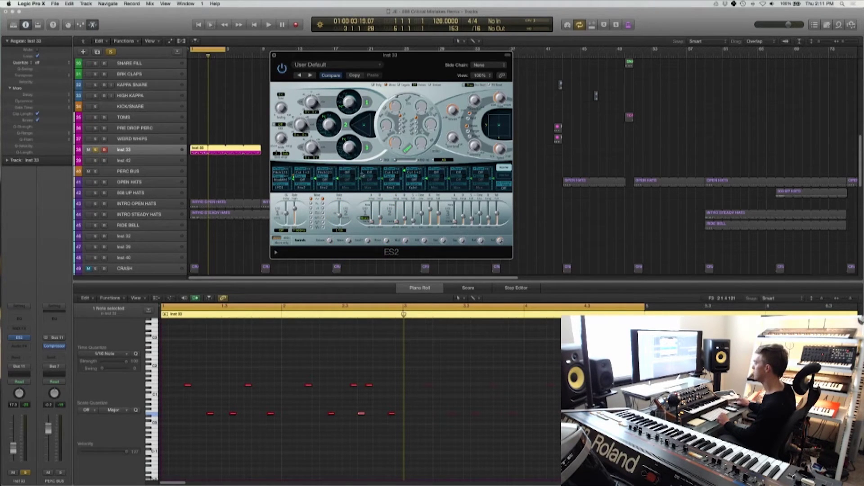
# Route Env1 to oscillator pitch in the ES2 router's fifth modulation slot and set its amount
pyautogui.click(371, 173)
pyautogui.click(372, 184)
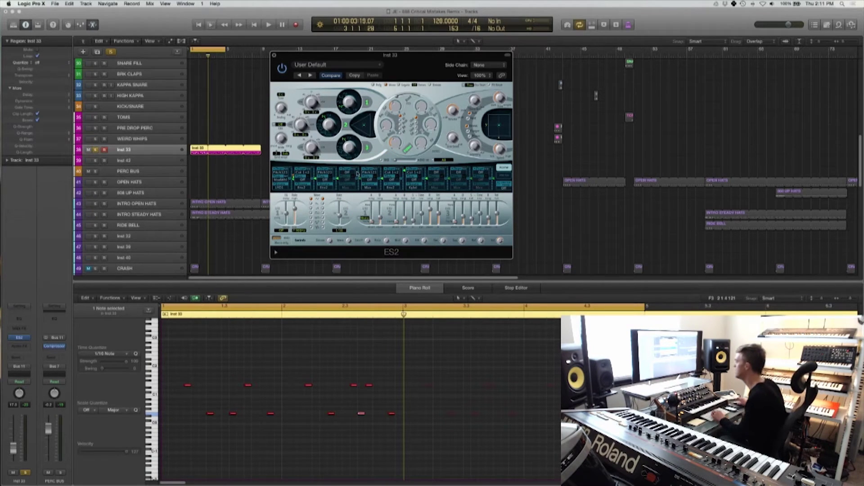
pyautogui.click(374, 188)
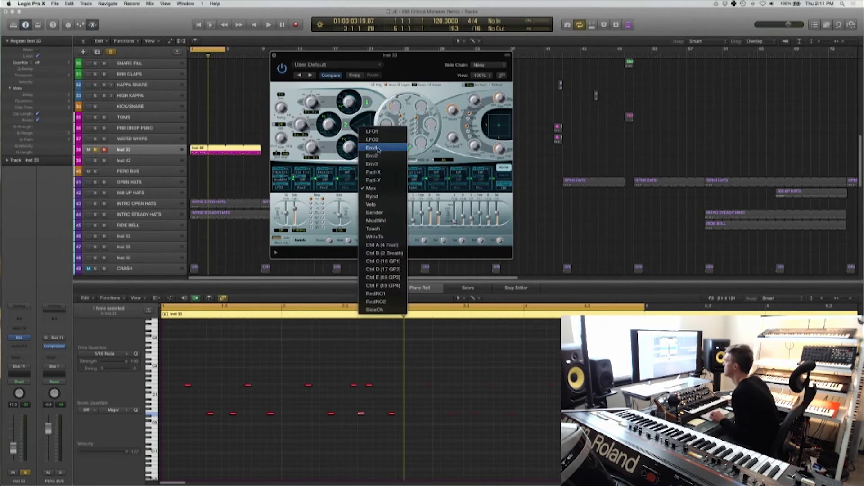
pyautogui.click(380, 150)
pyautogui.moveTo(383, 178); pyautogui.dragTo(385, 176)
# Refine the fifth modulation slot's amount while the loop plays
pyautogui.press('space')
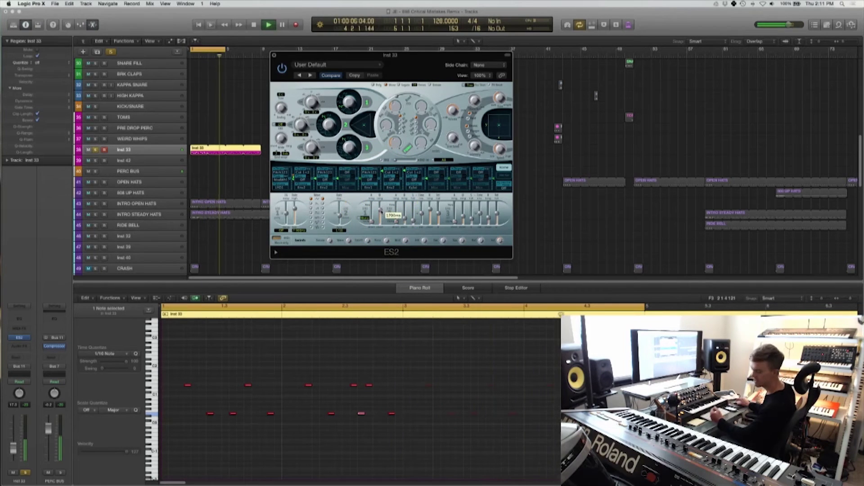
pyautogui.moveTo(381, 173); pyautogui.dragTo(382, 179)
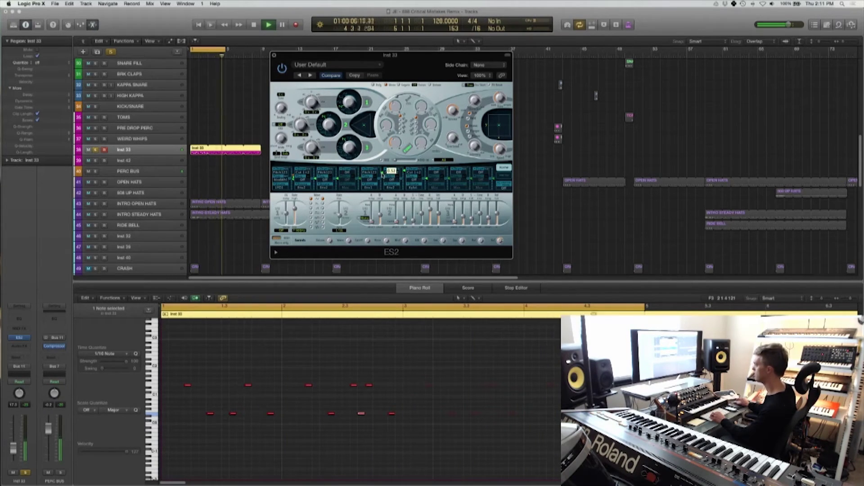
pyautogui.press('space')
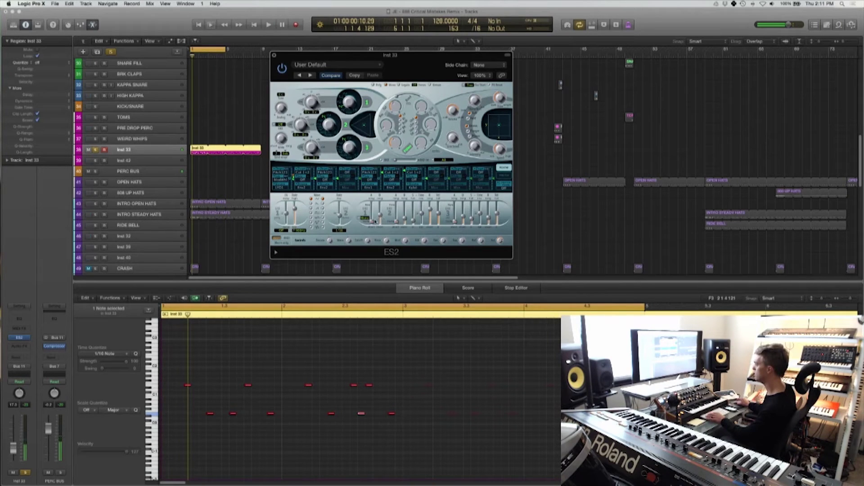
# Shorten the decay of ES2's first envelope and readjust the fifth slot's pitch modulation amount during playback
pyautogui.click(373, 220)
pyautogui.click(381, 215)
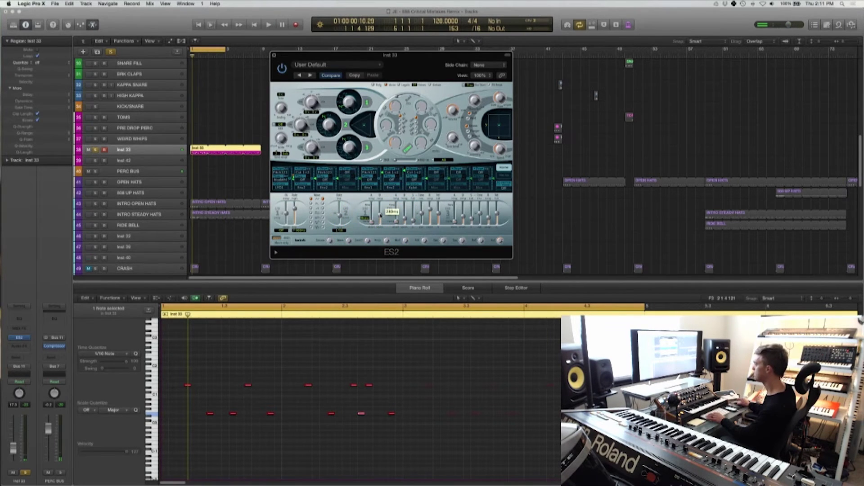
pyautogui.press('space')
pyautogui.moveTo(381, 217); pyautogui.dragTo(381, 221)
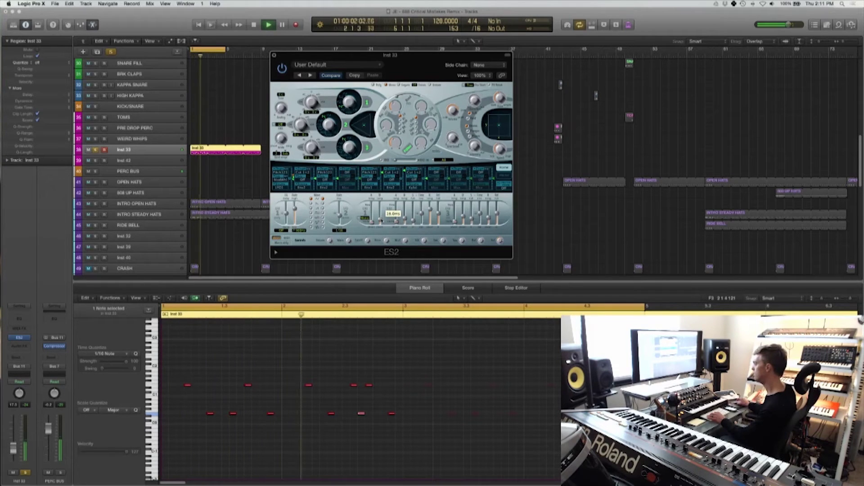
pyautogui.moveTo(383, 173); pyautogui.dragTo(384, 167)
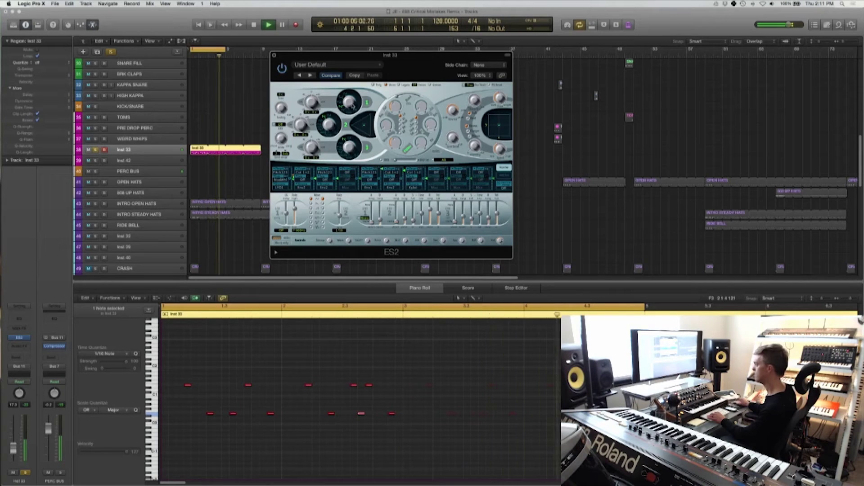
pyautogui.press('space')
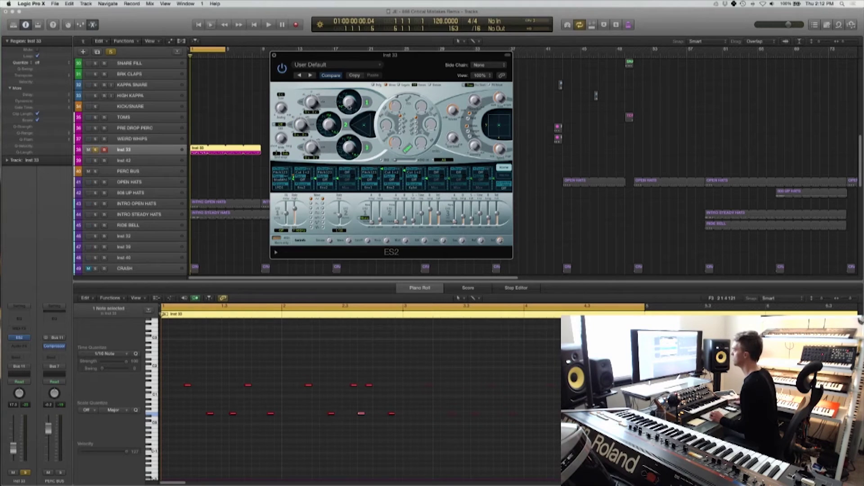
# Replay the loop and adjust the cutoff of ES2's first filter
pyautogui.press('space')
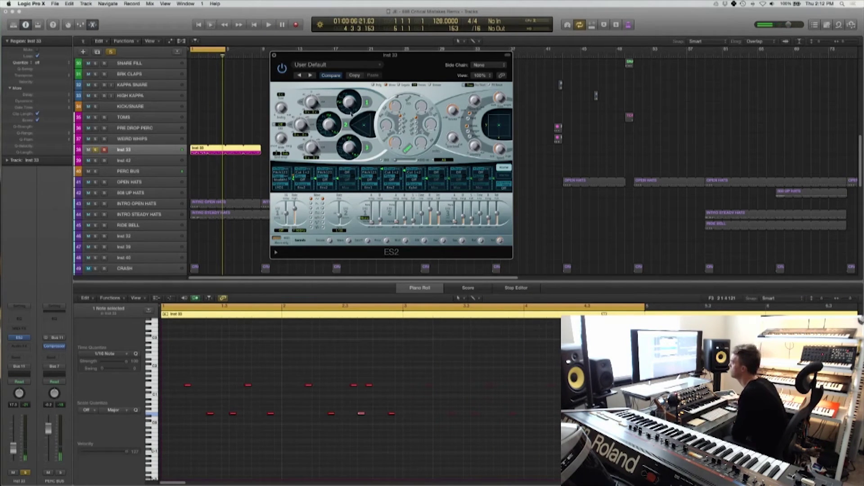
pyautogui.click(352, 113)
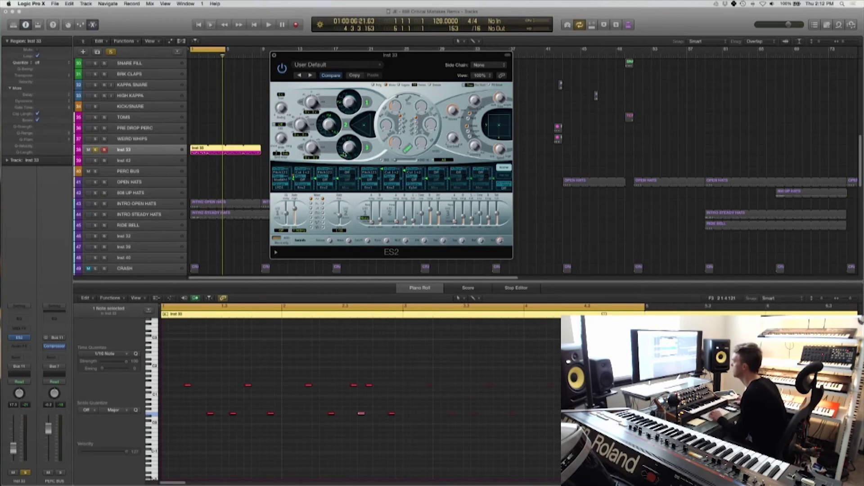
pyautogui.press('space')
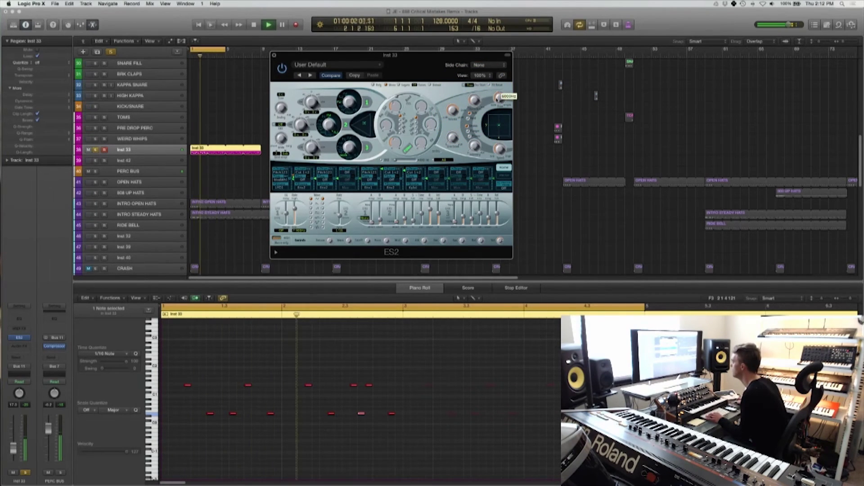
pyautogui.moveTo(398, 105); pyautogui.dragTo(395, 116)
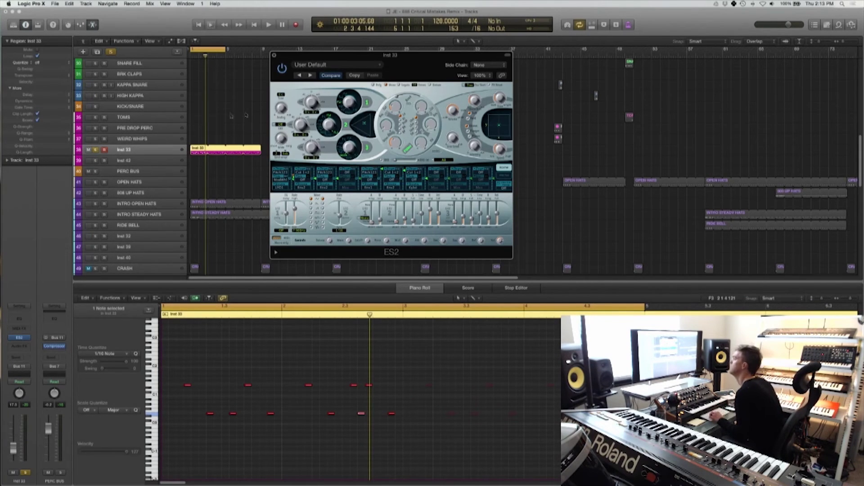
# Unsolo the Inst 33 track and insert FabFilter Pro-Q 2 on its channel strip after ES2
pyautogui.click(95, 150)
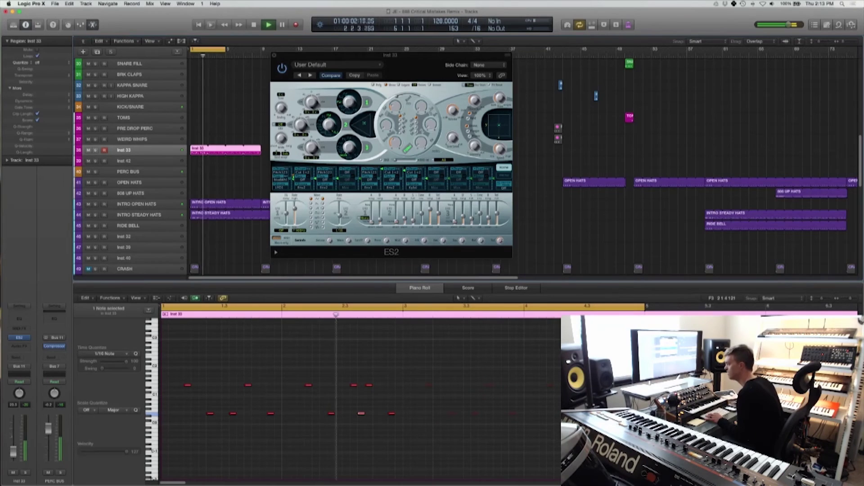
pyautogui.click(27, 346)
pyautogui.moveTo(27, 428)
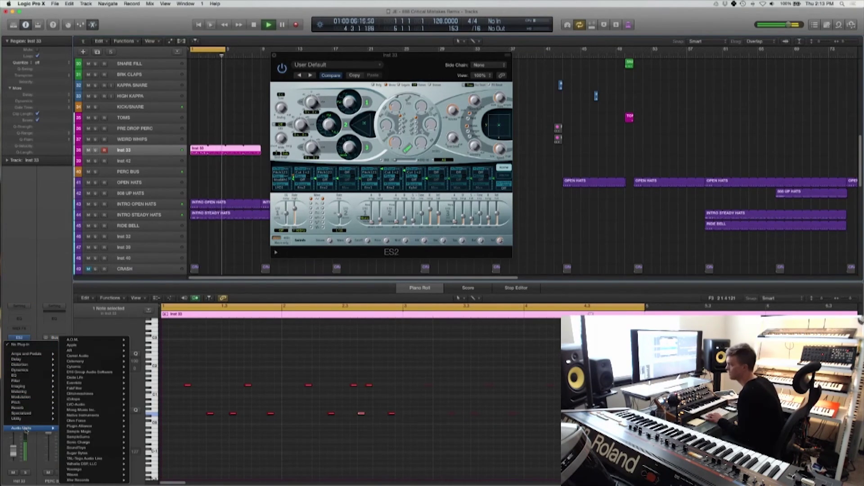
pyautogui.moveTo(83, 383)
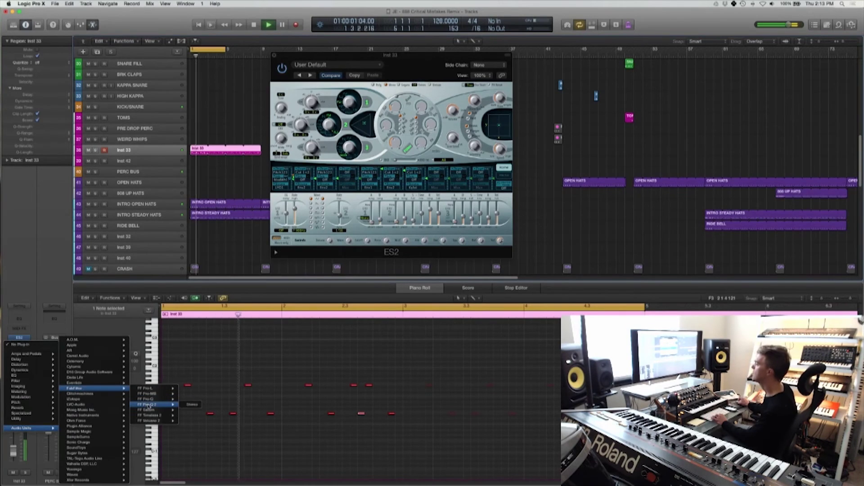
pyautogui.click(147, 406)
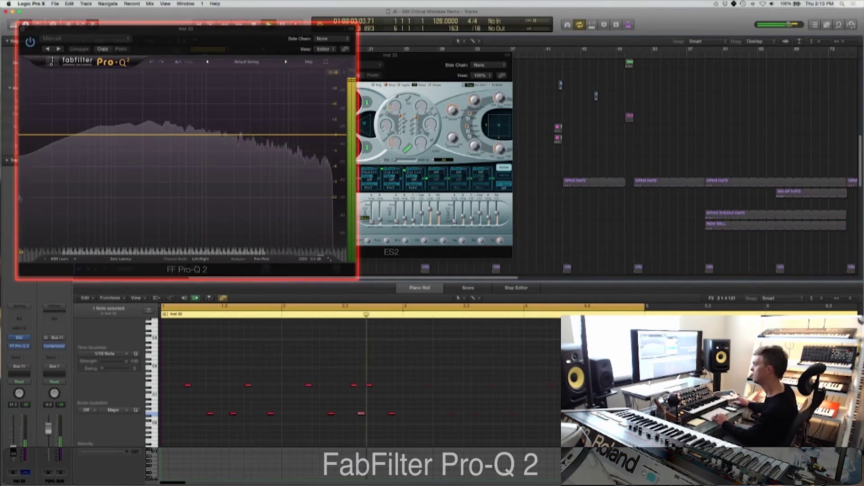
# Shape the Pro-Q 2 curve with a low cut near 79 Hz, a gentle mid boost, a high shelf boost and a high cut, and unsolo Inst 33
pyautogui.moveTo(30, 135); pyautogui.dragTo(106, 130)
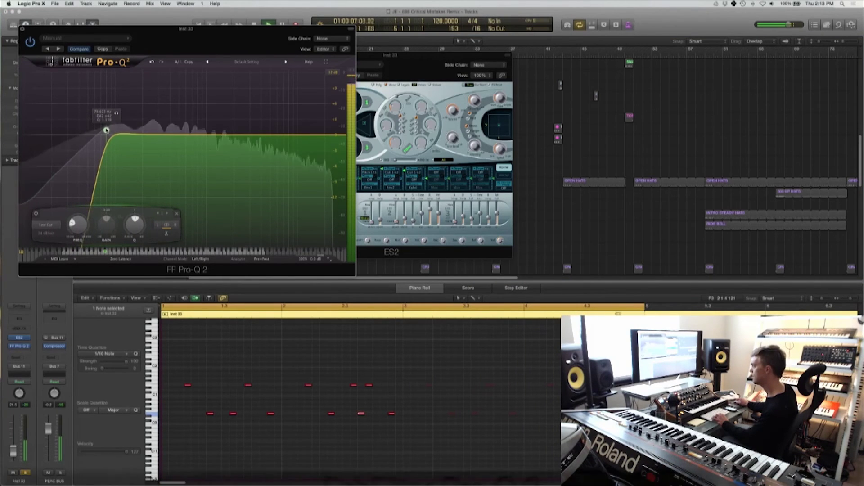
pyautogui.moveTo(189, 135)
pyautogui.mouseDown()
pyautogui.moveTo(189, 116)
pyautogui.moveTo(196, 130)
pyautogui.mouseUp()
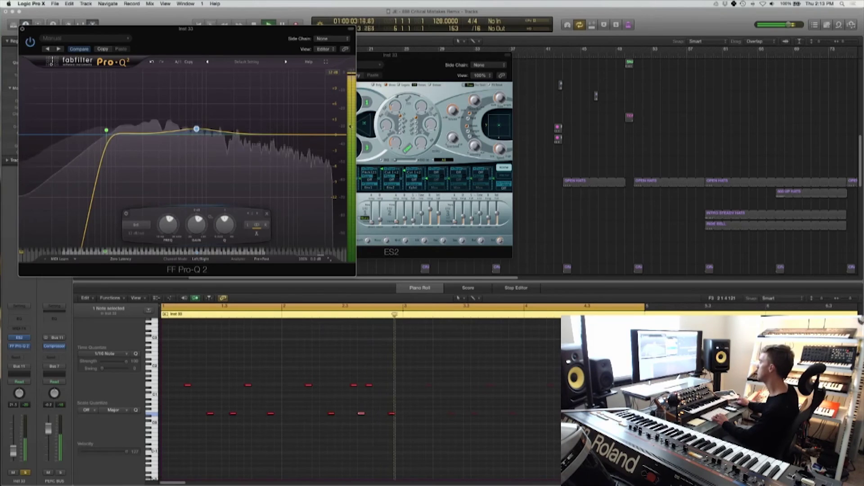
pyautogui.click(323, 131)
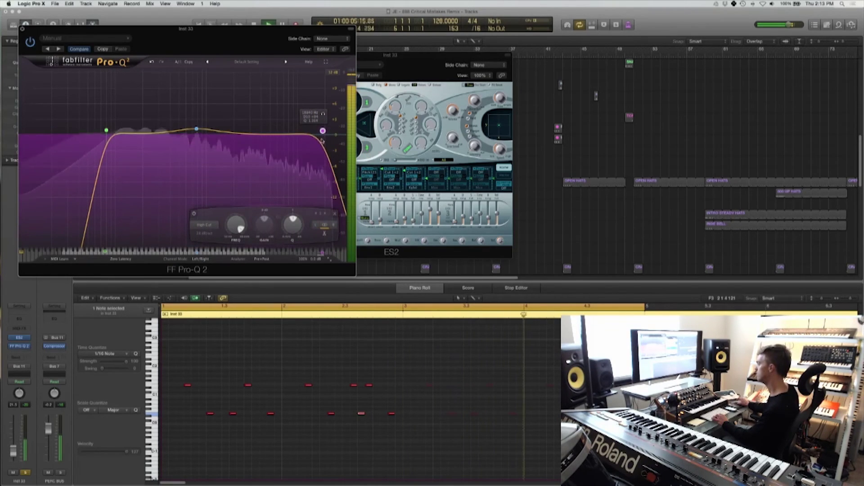
pyautogui.moveTo(322, 140); pyautogui.dragTo(297, 130)
pyautogui.click(25, 473)
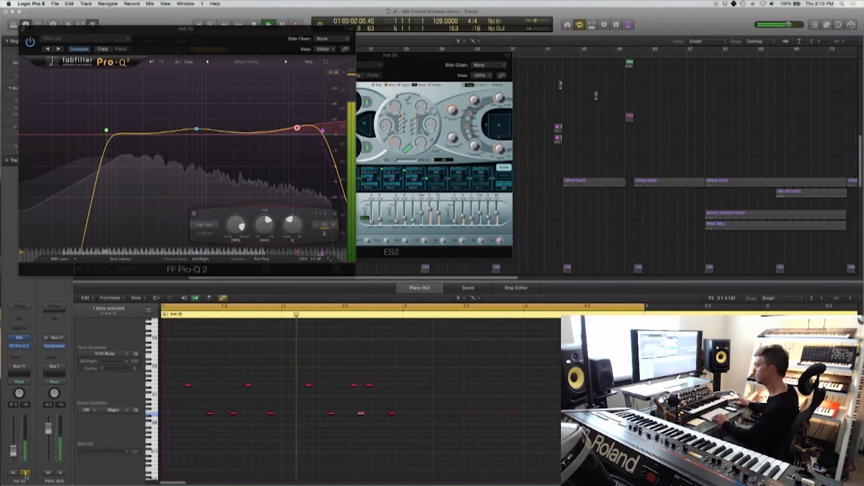
# Insert Logic's Compressor after Pro-Q 2 on the Inst 33 channel and set its side chain to Bus 4
pyautogui.click(18, 351)
pyautogui.moveTo(29, 371)
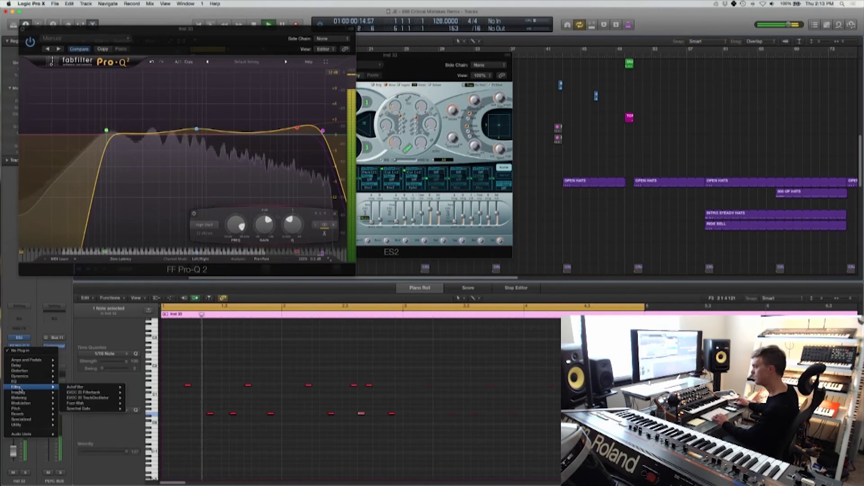
pyautogui.click(77, 381)
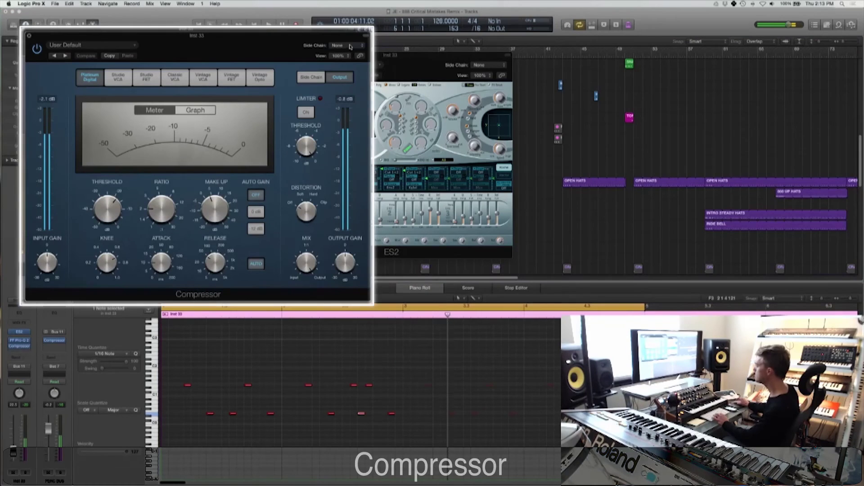
pyautogui.click(347, 45)
pyautogui.click(338, 410)
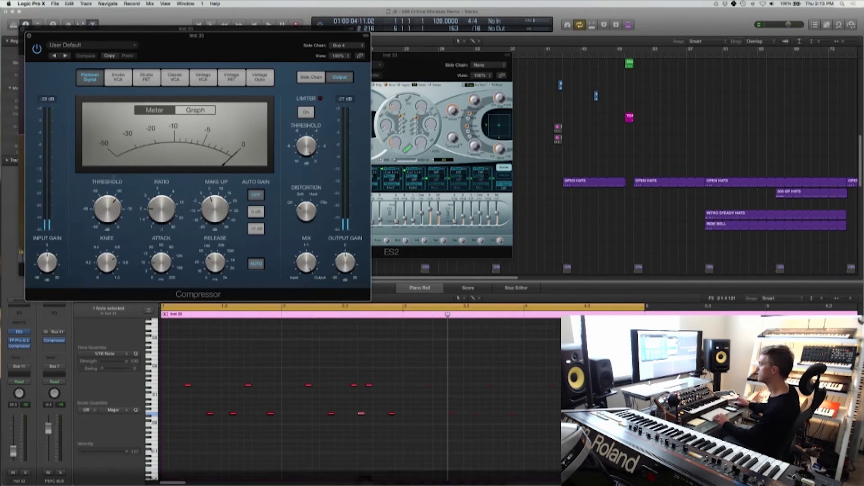
# Adjust the Compressor's threshold and ratio while the loop plays
pyautogui.moveTo(109, 217)
pyautogui.press('space')
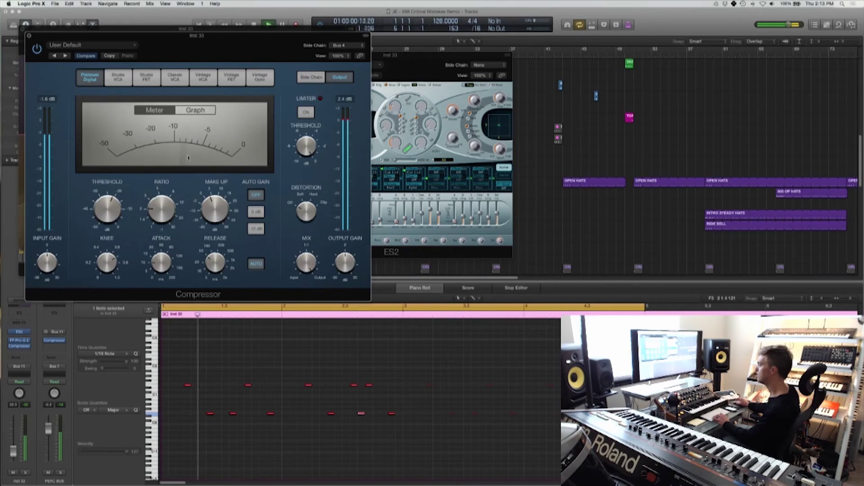
pyautogui.click(165, 207)
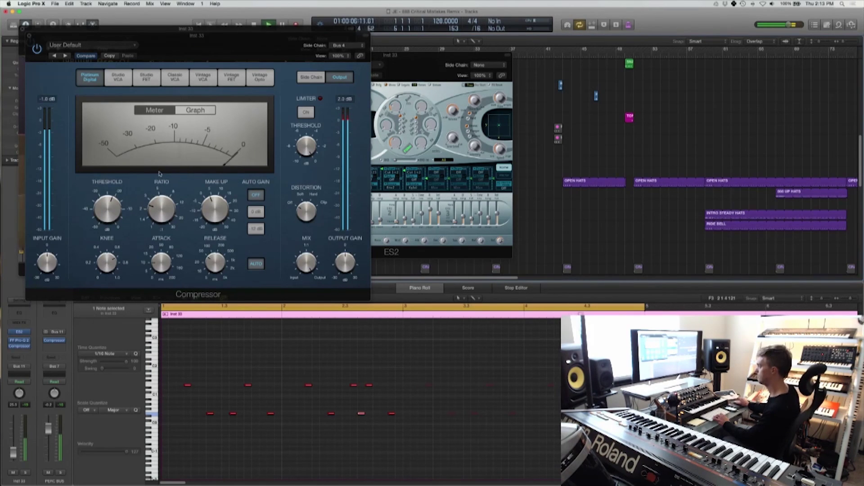
# Stop playback and close the Pro-Q 2 and Compressor windows
pyautogui.click(22, 29)
pyautogui.press('space')
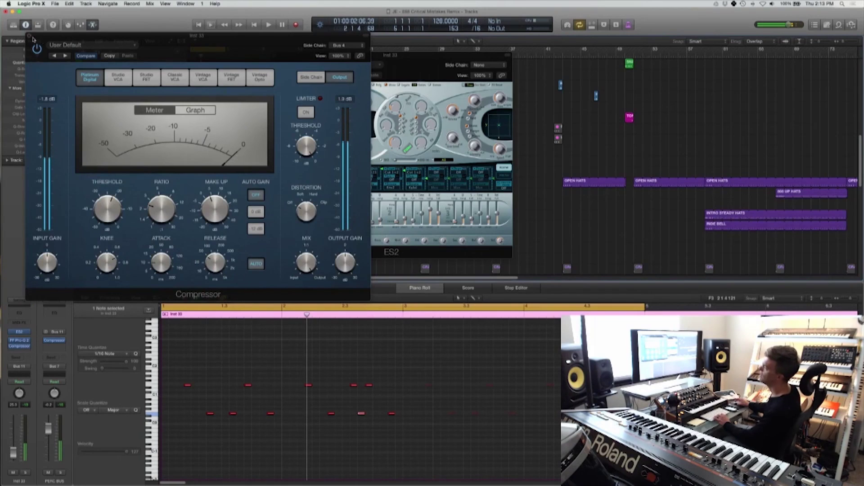
pyautogui.click(29, 35)
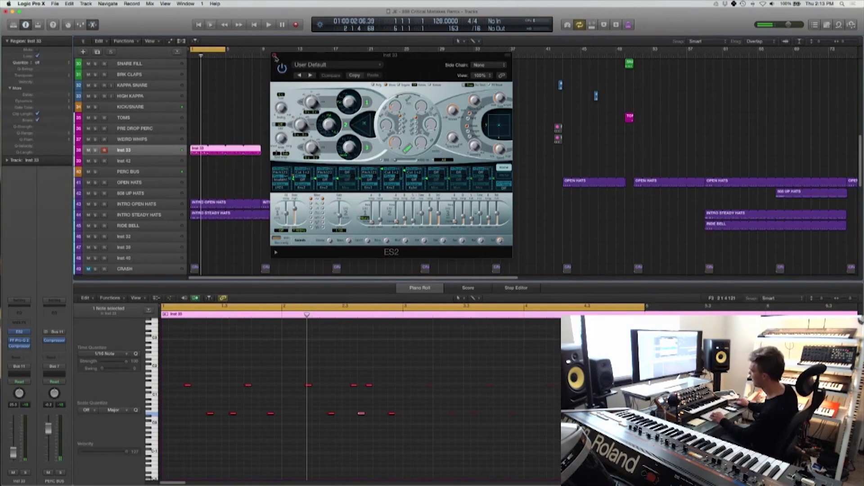